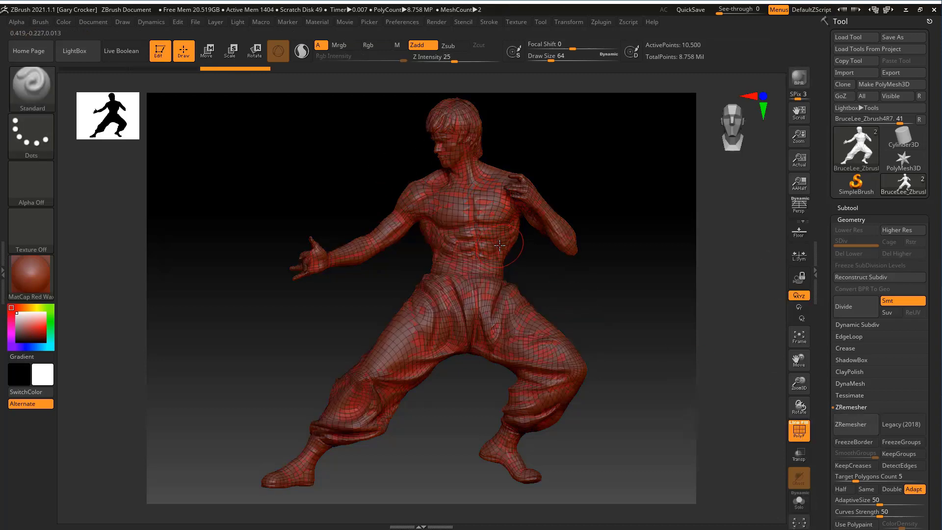
# Subdivide the BruceLee_Zbrush4R7 mesh repeatedly up to subdivision level 4.
pyautogui.click(851, 313)
pyautogui.click(851, 313)
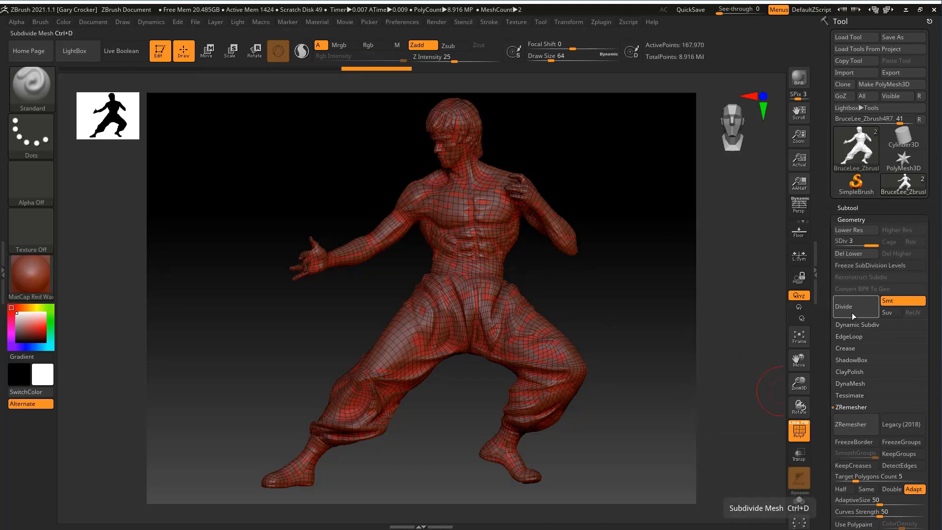
pyautogui.click(852, 313)
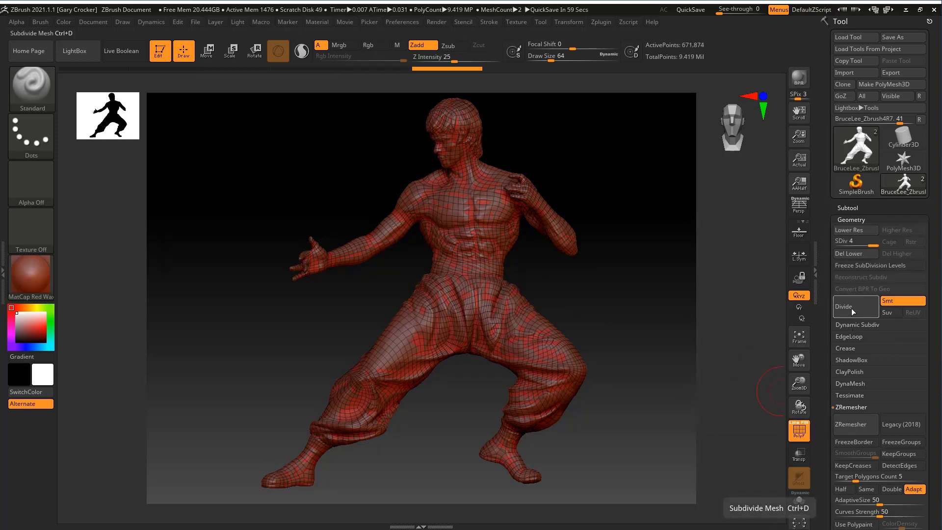
# Project all details from the visible BruceLee_Zbrush4R6 subtool onto BruceLee_Zbrush4R7 with a projection distance of 0.5.
pyautogui.click(842, 207)
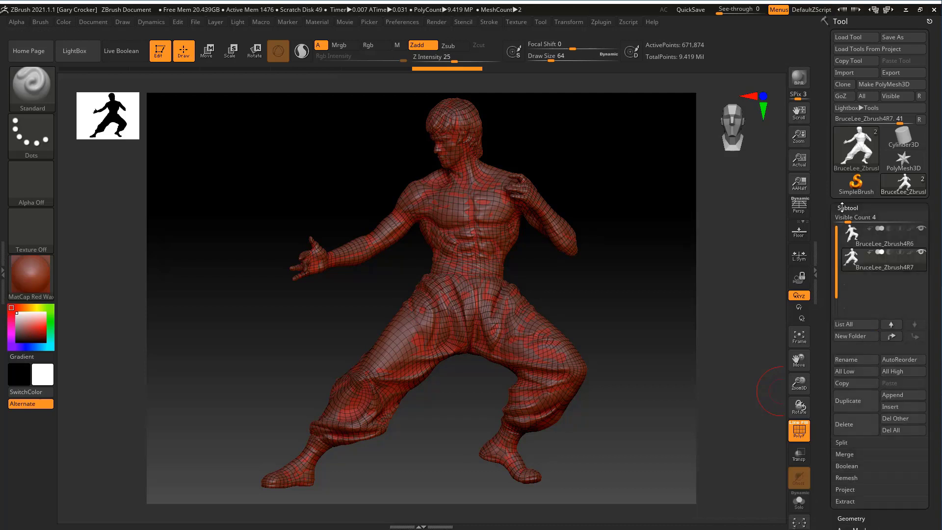
pyautogui.moveTo(866, 264)
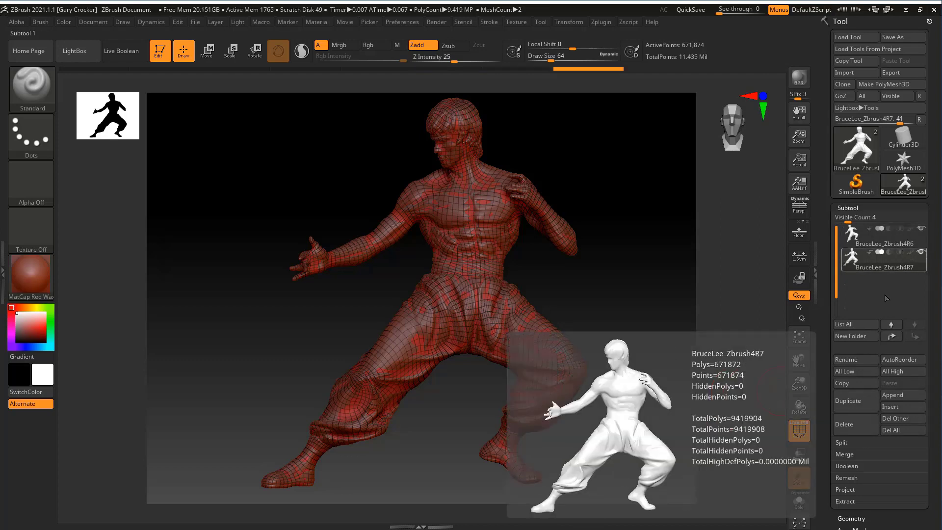
pyautogui.click(845, 490)
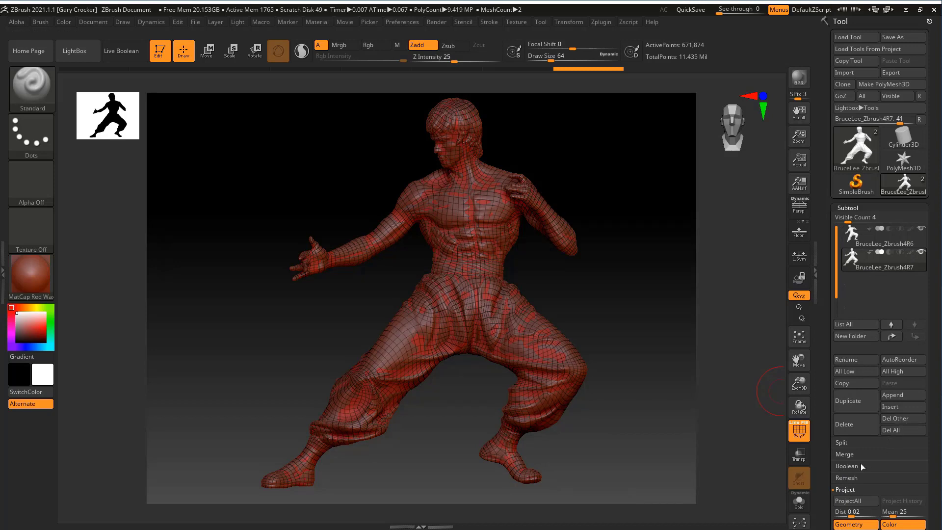
pyautogui.moveTo(853, 512); pyautogui.dragTo(857, 512)
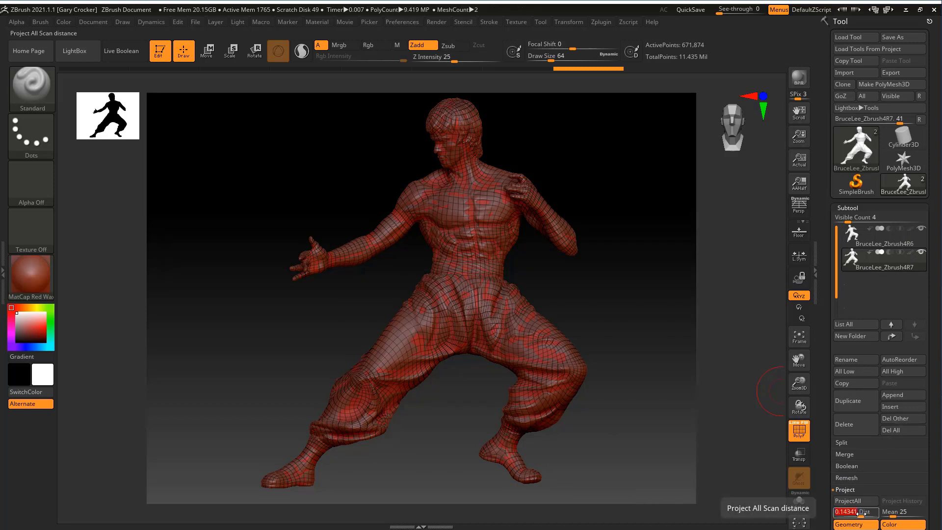
pyautogui.write('0')
pyautogui.press('Return')
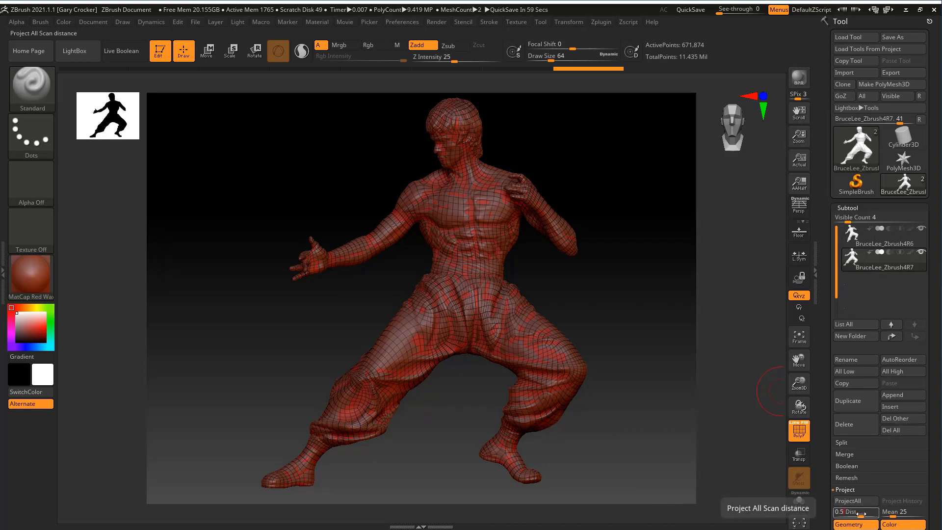
pyautogui.write('.5')
pyautogui.press('Return')
pyautogui.click(858, 502)
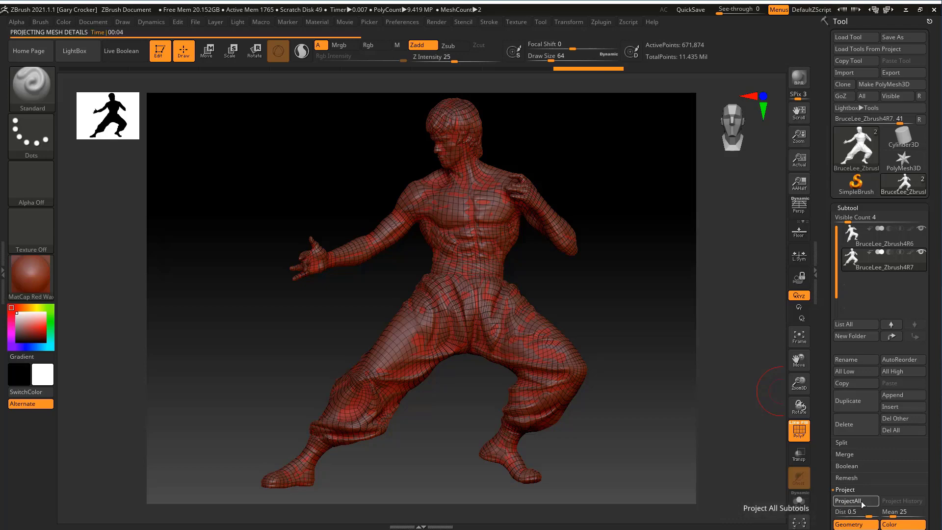
# Hide the BruceLee_Zbrush4R6 subtool and turn off the polyframe wireframe display.
pyautogui.click(921, 229)
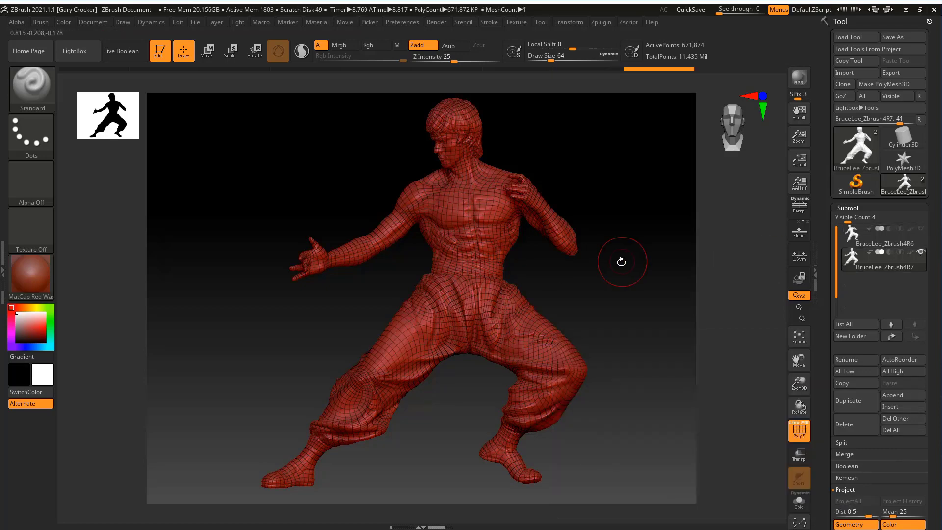
pyautogui.click(798, 430)
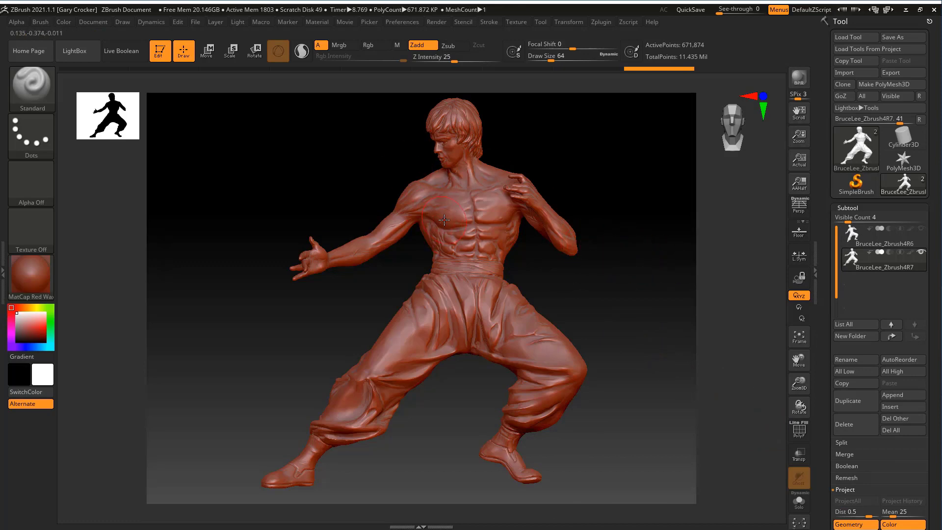
# Export the projected mesh in OBJ format as BruceLee_Zbrush4R7.obj in the Zbrush folder.
pyautogui.click(893, 75)
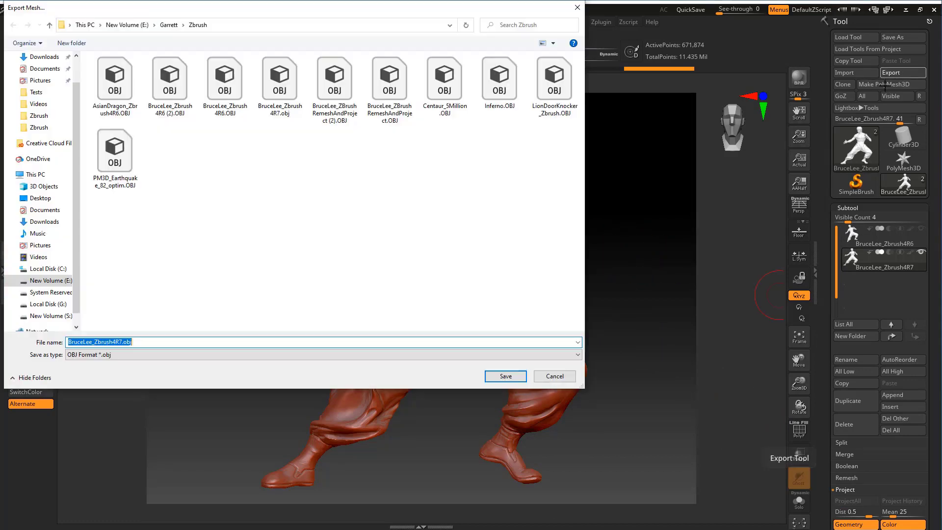
pyautogui.click(510, 377)
pyautogui.click(647, 389)
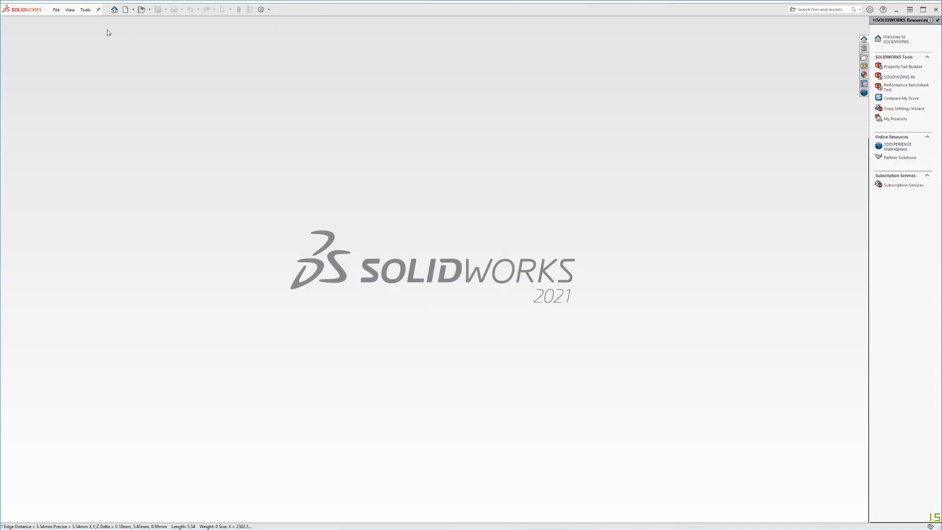
# Switch to SOLIDWORKS and open BruceLee_Zbrush4R7.obj from the Zbrush folder as a PS OBJ SubD file.
pyautogui.click(58, 10)
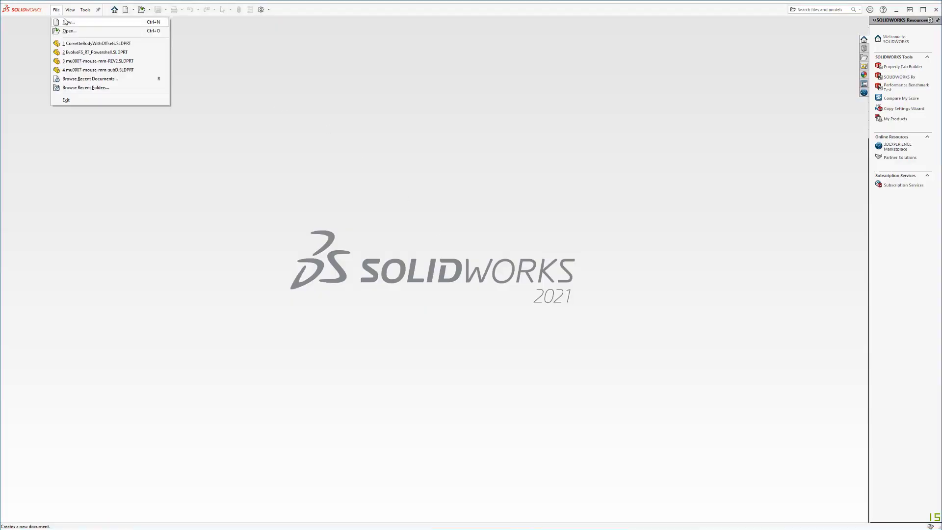
pyautogui.click(73, 31)
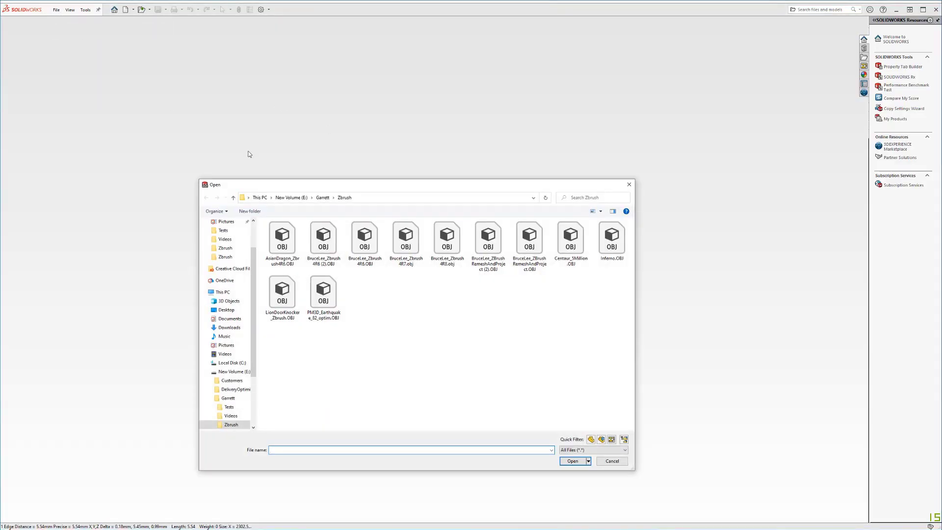
pyautogui.click(608, 450)
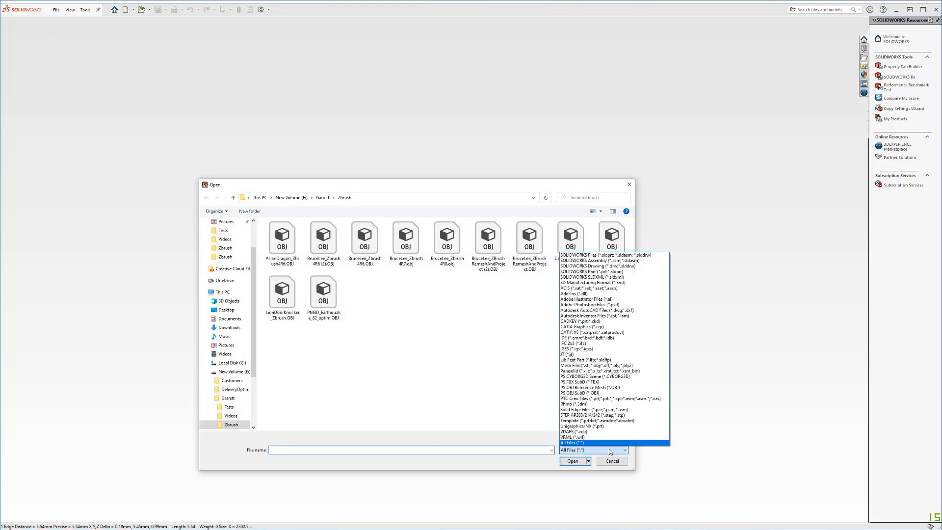
pyautogui.click(580, 394)
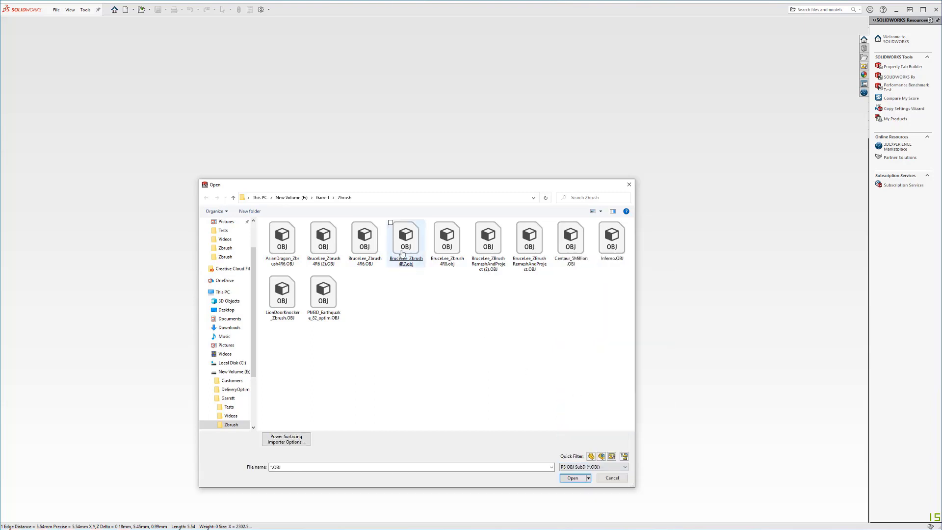
pyautogui.doubleClick(403, 239)
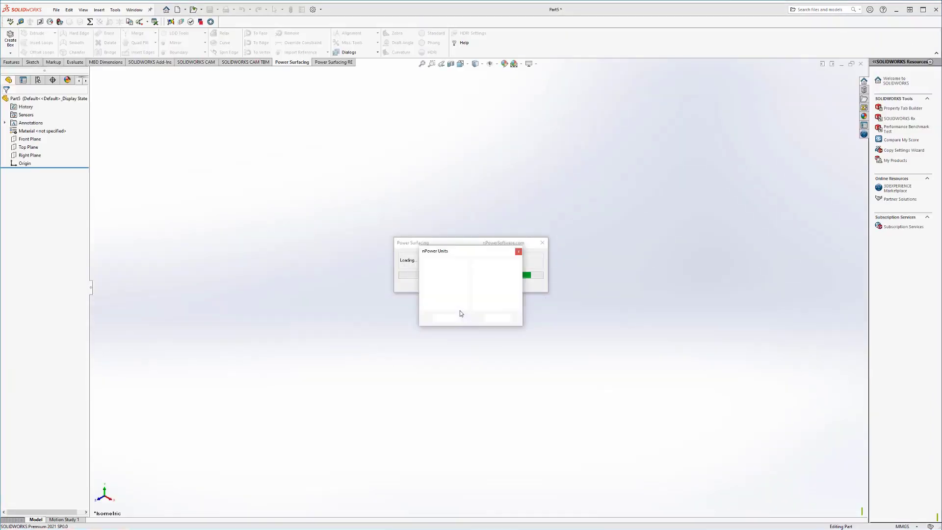
# Set the import units of the BruceLee_Zbrush4R7 mesh to Meters and complete the import.
pyautogui.click(460, 303)
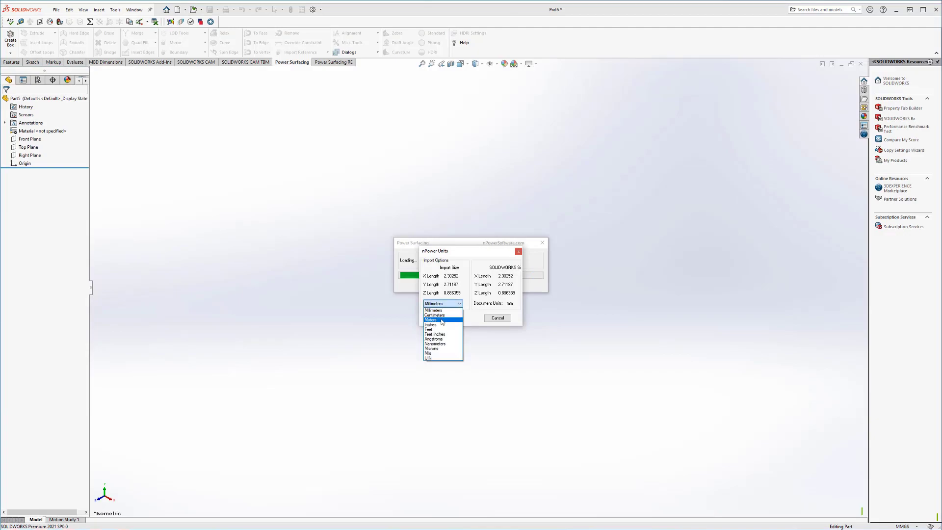
pyautogui.click(442, 317)
pyautogui.click(445, 317)
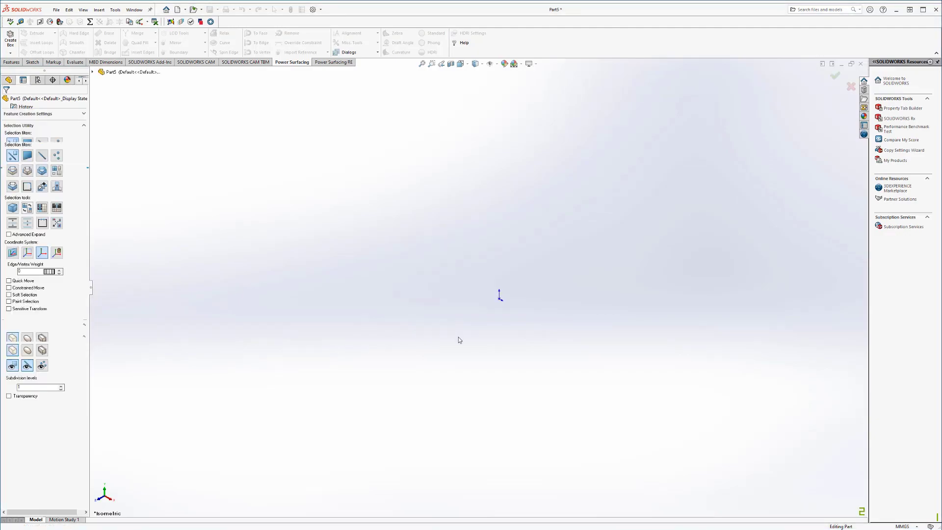
# Examine the imported quad mesh from the front and up close at the waist and the raised hand's fingers.
pyautogui.moveTo(391, 244); pyautogui.dragTo(405, 299, button='middle')
pyautogui.scroll(-5, 488, 249)
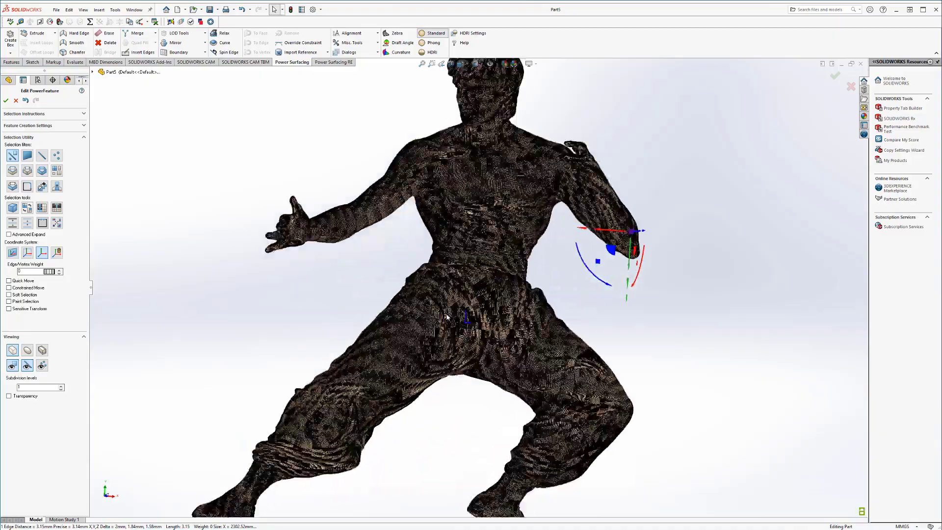
pyautogui.scroll(-10, 492, 246)
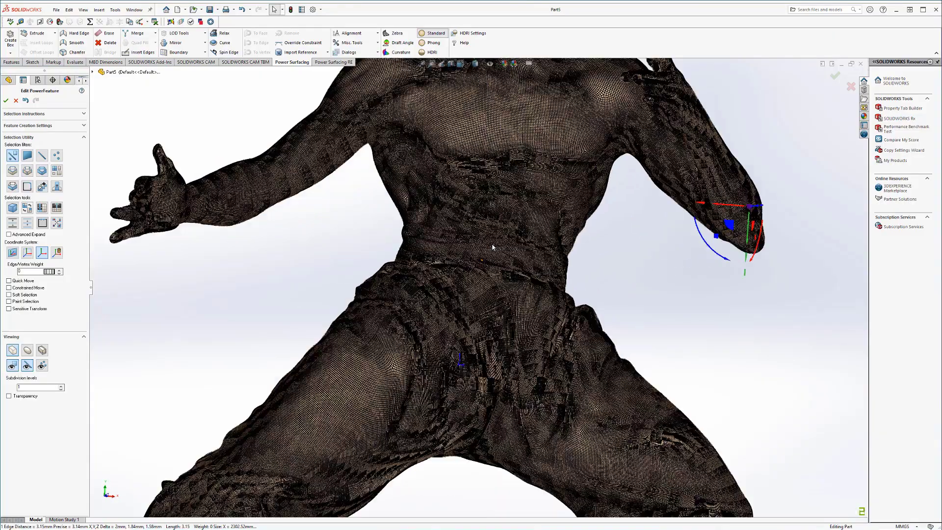
pyautogui.scroll(-2, 493, 249)
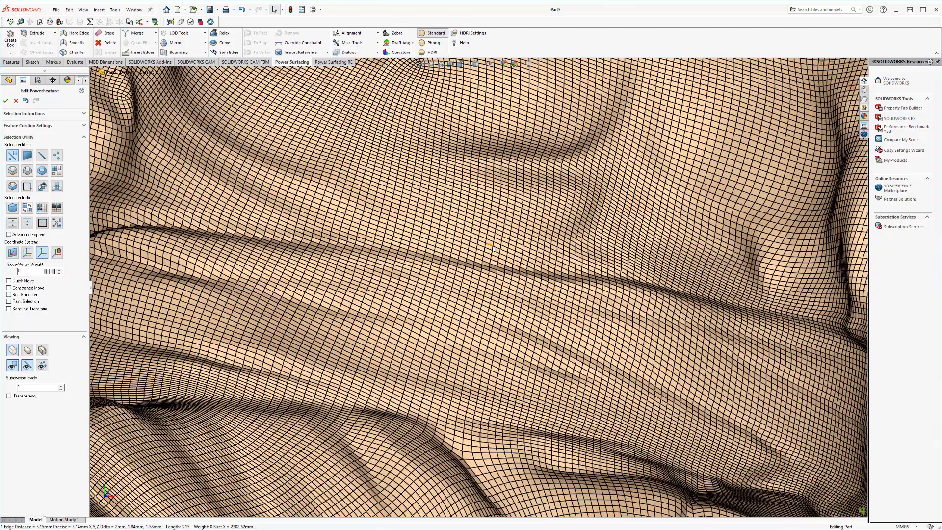
pyautogui.scroll(10, 493, 246)
pyautogui.scroll(-10, 528, 178)
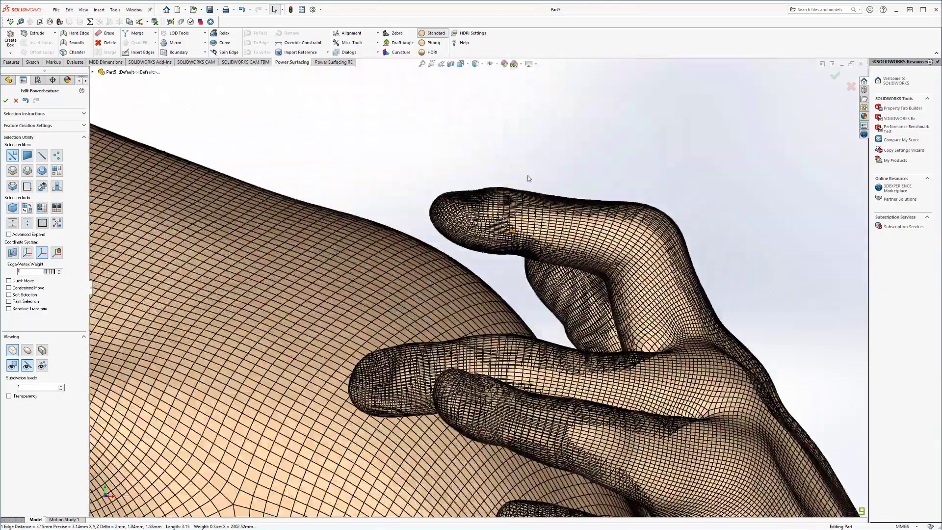
pyautogui.scroll(10, 522, 187)
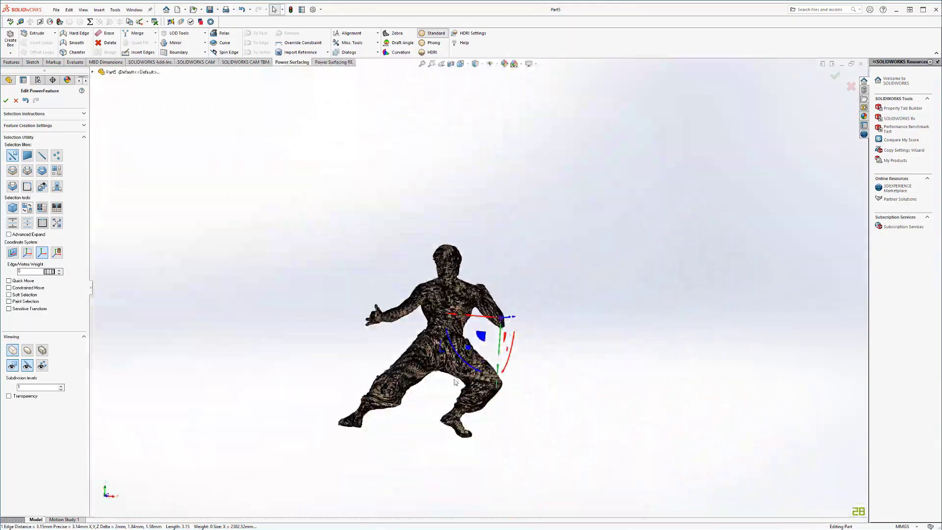
# Convert the SubD mesh into a PowerFeature body with Medium quality and the Precise NURBS type.
pyautogui.click(83, 126)
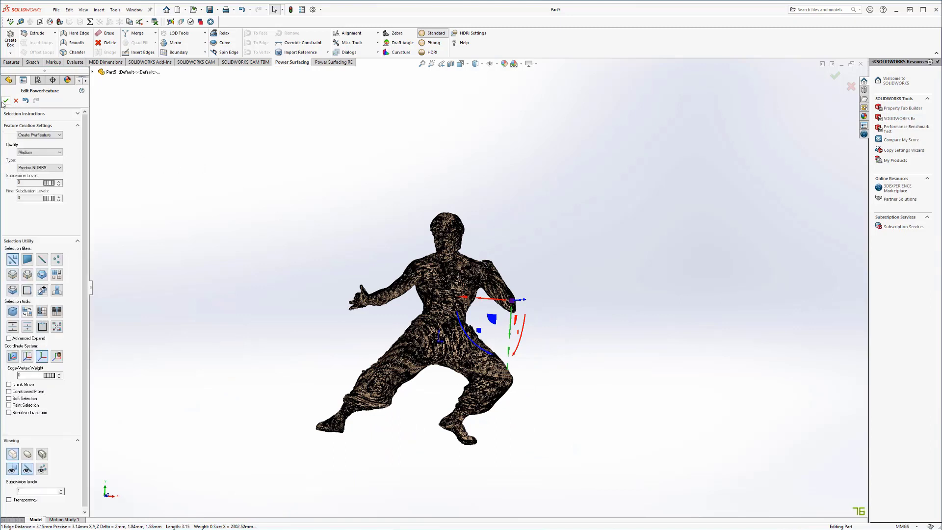
pyautogui.click(5, 101)
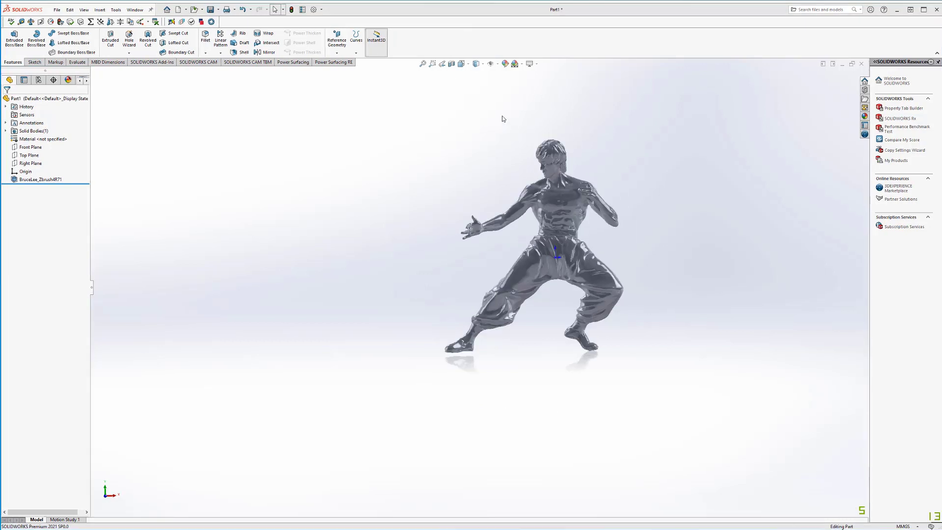
# Display the converted figure in the Shaded With Edges style to inspect its surface patches.
pyautogui.click(477, 64)
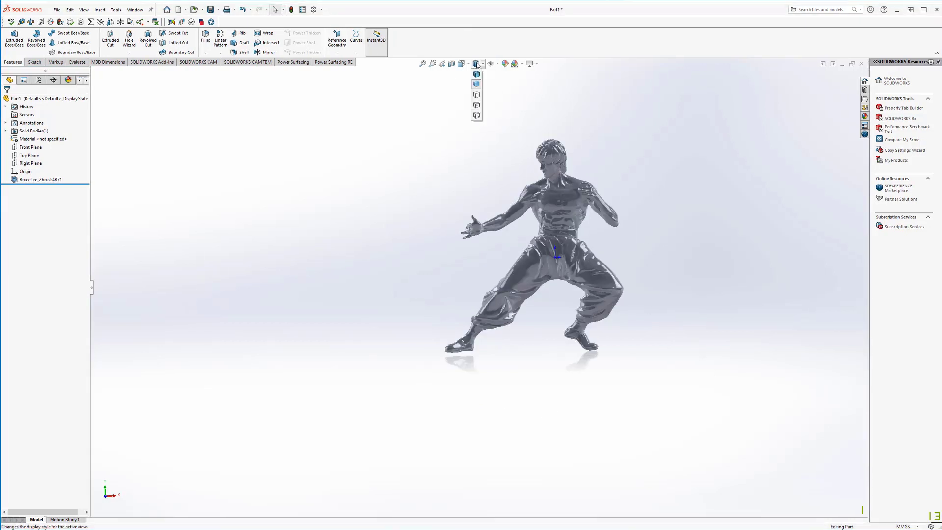
pyautogui.click(477, 73)
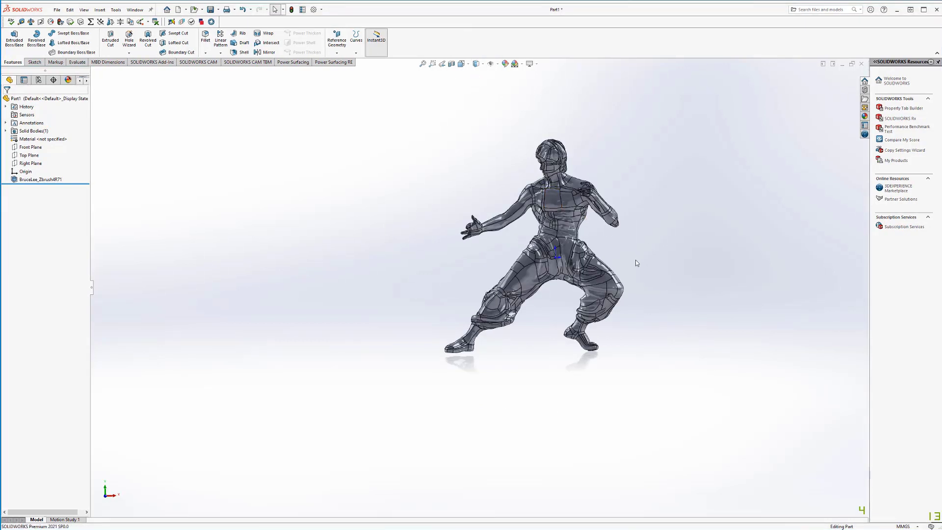
pyautogui.moveTo(634, 260)
pyautogui.mouseDown(button='middle')
pyautogui.moveTo(666, 273)
pyautogui.moveTo(671, 265)
pyautogui.moveTo(646, 274)
pyautogui.mouseUp(button='middle')
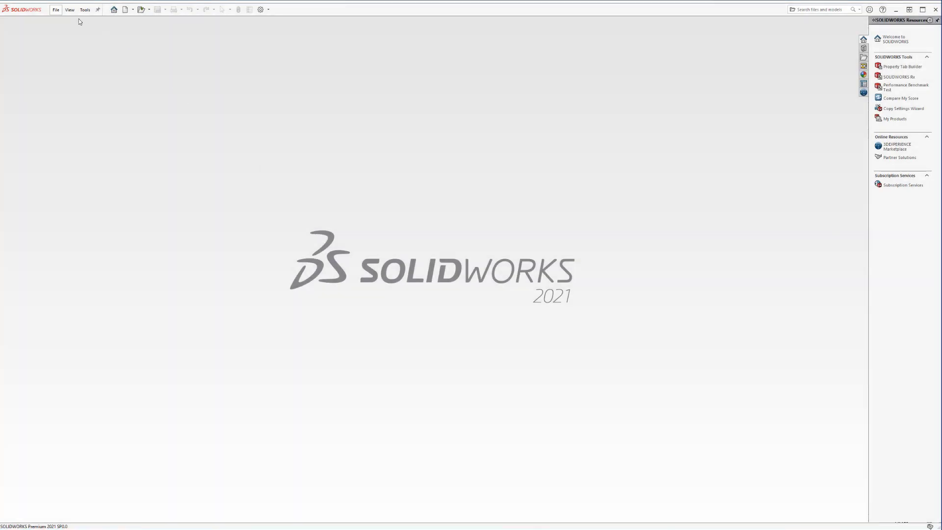
# Open BruceLee_Zbrush4R8.obj from the Zbrush folder as a PS OBJ SubD file.
pyautogui.click(56, 10)
pyautogui.click(69, 31)
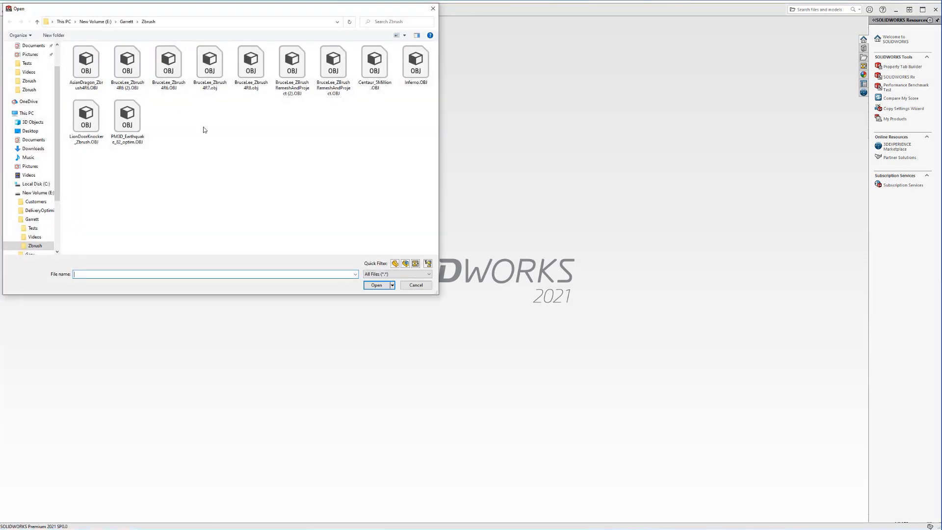
pyautogui.click(383, 274)
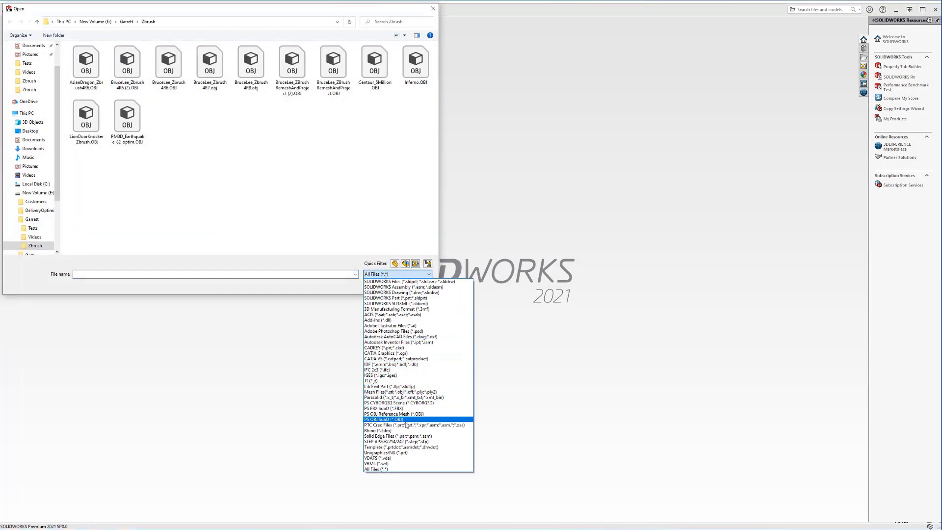
pyautogui.click(402, 420)
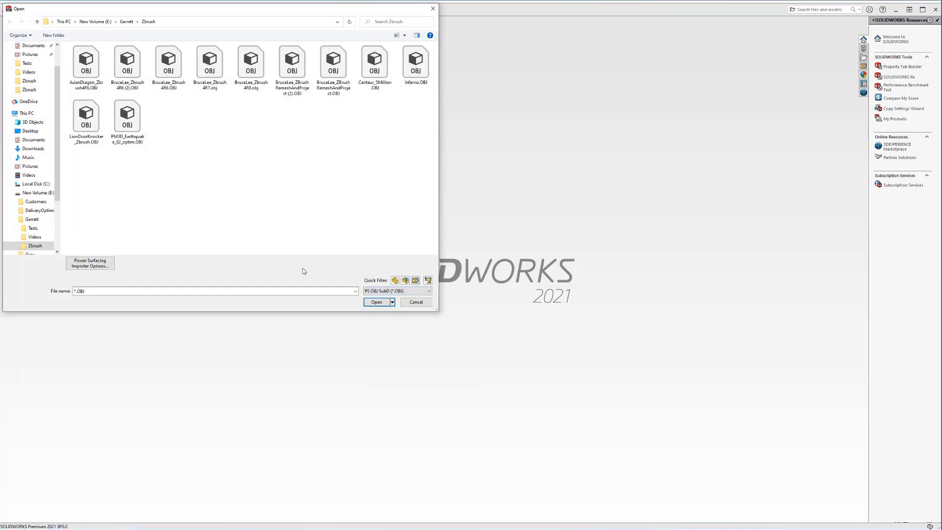
pyautogui.doubleClick(251, 64)
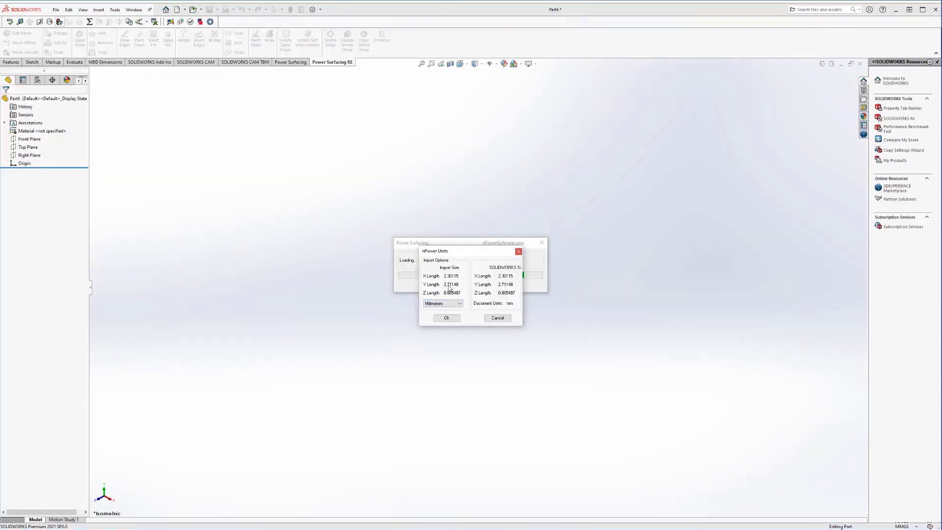
# Set the import units of the BruceLee_Zbrush4R8 mesh to Meters and complete the import.
pyautogui.click(452, 304)
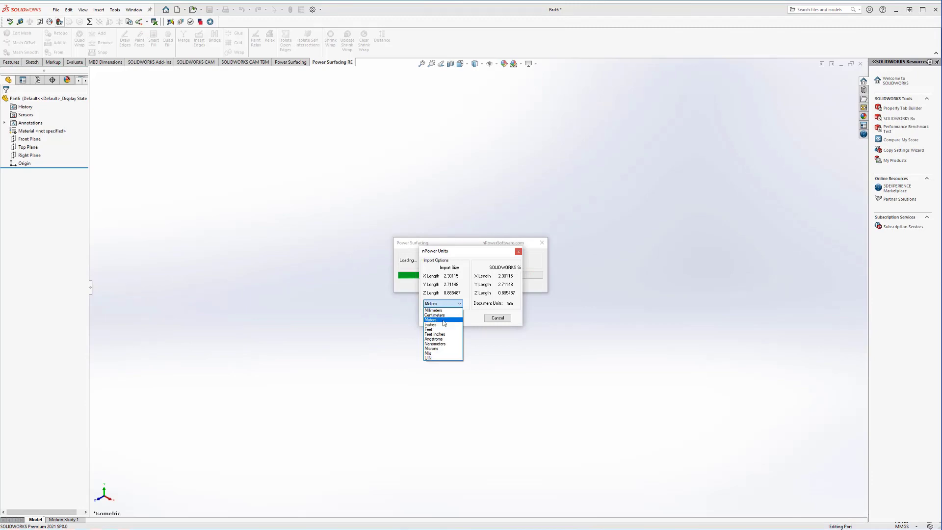
pyautogui.click(443, 319)
pyautogui.click(448, 319)
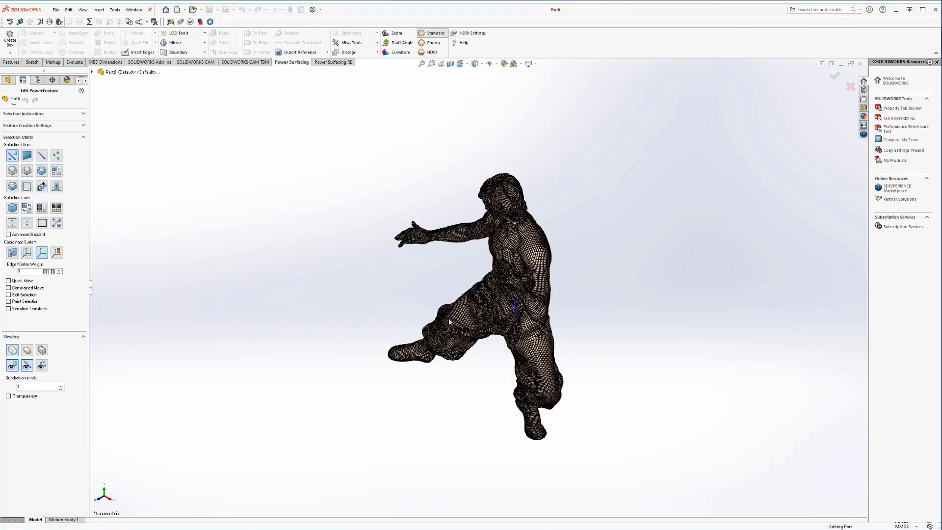
# Lower SubD Push Back to its minimum in the Power Surfacing display options and close the settings.
pyautogui.click(115, 9)
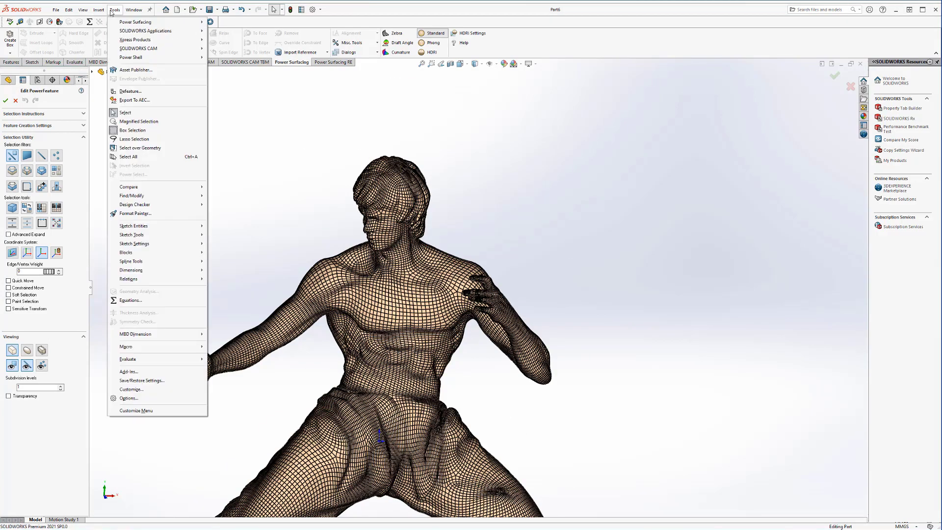
pyautogui.moveTo(147, 22)
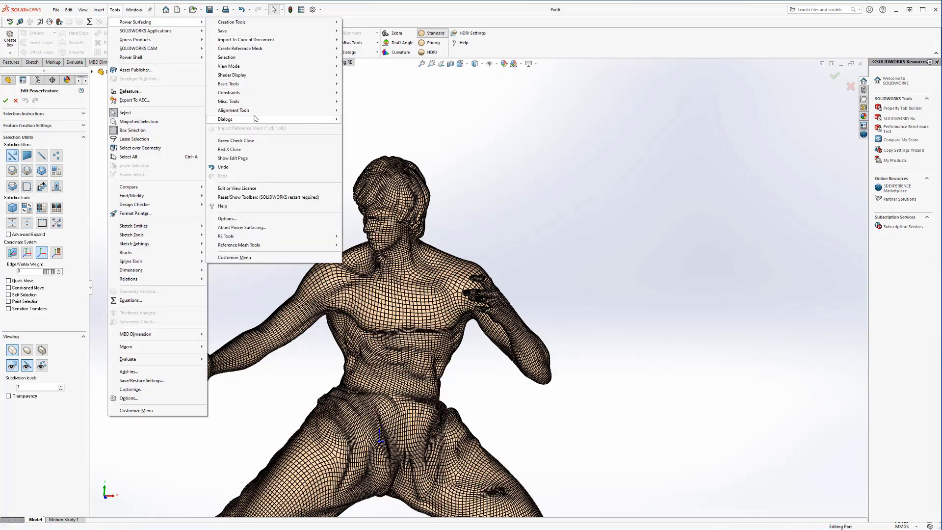
pyautogui.click(226, 218)
pyautogui.scroll(-2, 468, 310)
pyautogui.scroll(-2, 469, 310)
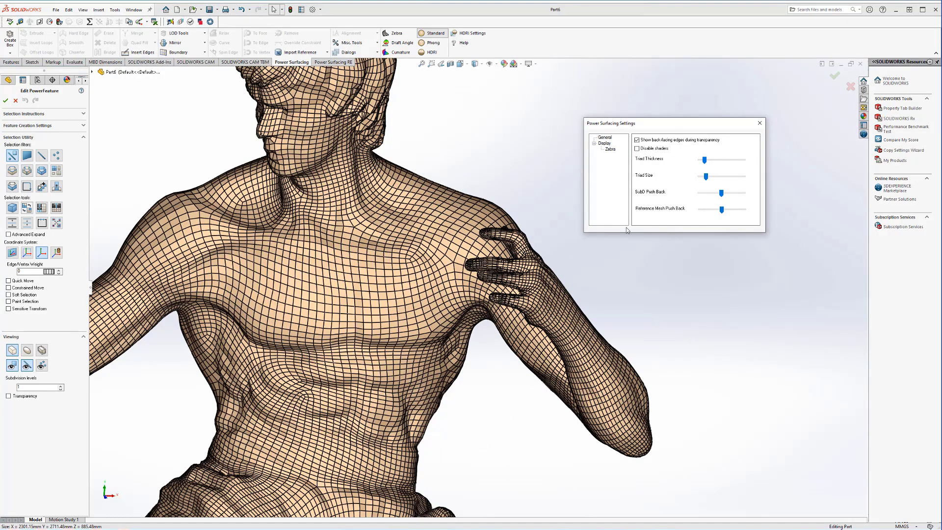
pyautogui.moveTo(722, 196); pyautogui.dragTo(697, 198)
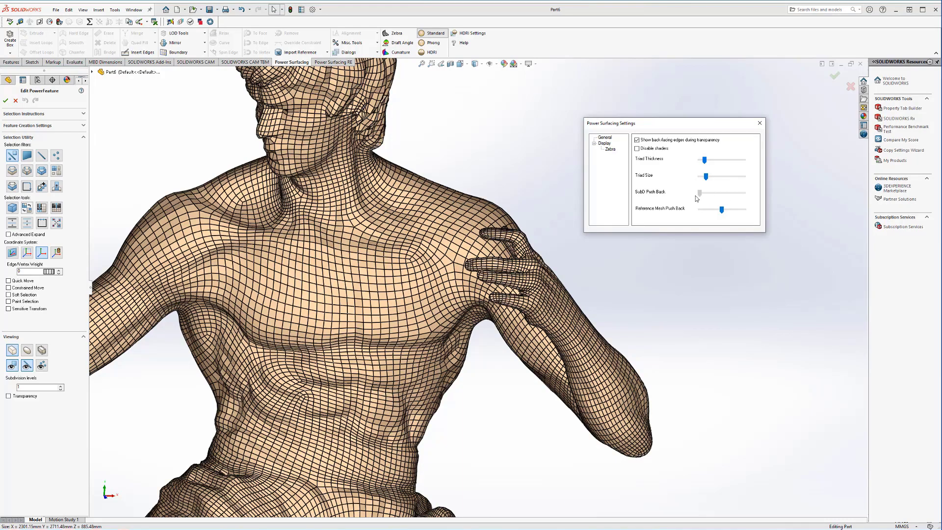
pyautogui.click(758, 121)
pyautogui.scroll(4, 595, 301)
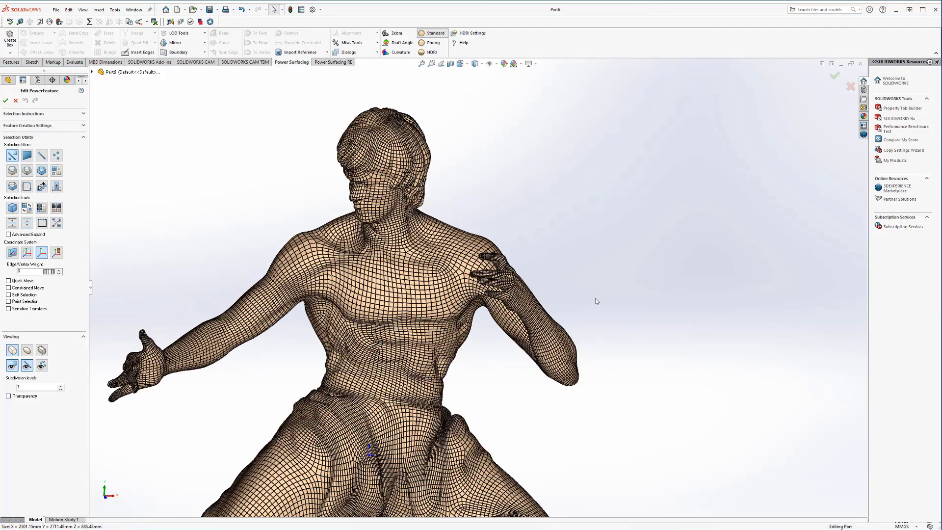
# Display the figure in smooth SubD mode, hide its edges to inspect the sculpted detail, and show the edges again.
pyautogui.scroll(-2, 357, 323)
pyautogui.click(27, 351)
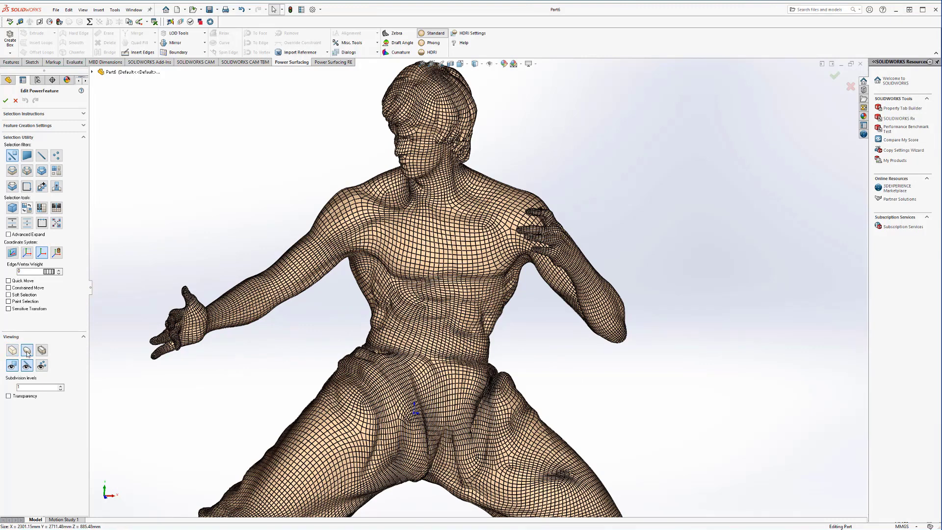
pyautogui.click(27, 367)
pyautogui.moveTo(341, 282)
pyautogui.mouseDown(button='middle')
pyautogui.moveTo(308, 248)
pyautogui.moveTo(377, 208)
pyautogui.mouseUp(button='middle')
pyautogui.scroll(-1, 392, 207)
pyautogui.scroll(7, 517, 237)
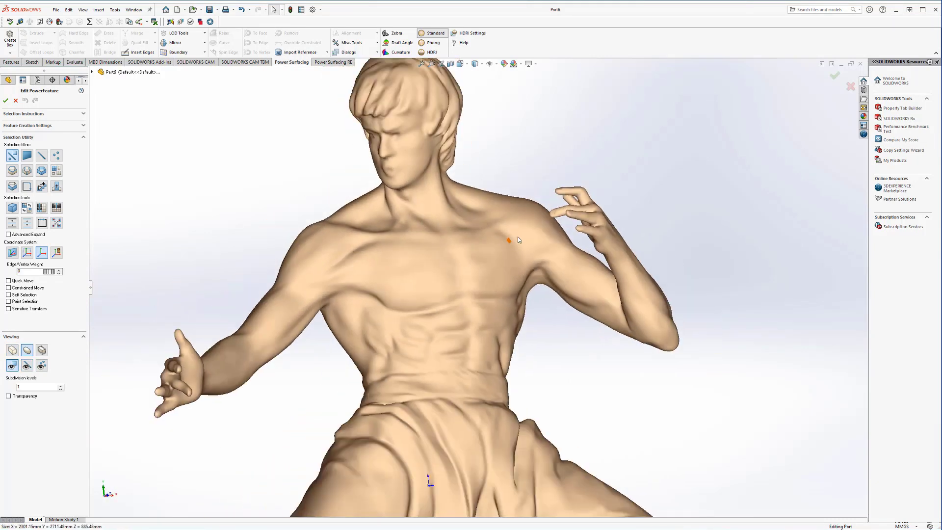
pyautogui.moveTo(537, 264); pyautogui.dragTo(369, 341, button='middle')
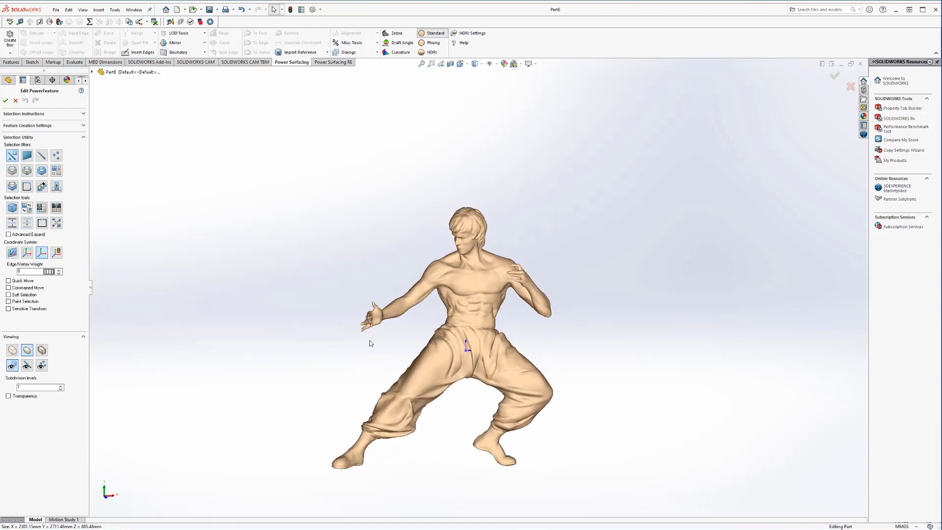
pyautogui.click(27, 366)
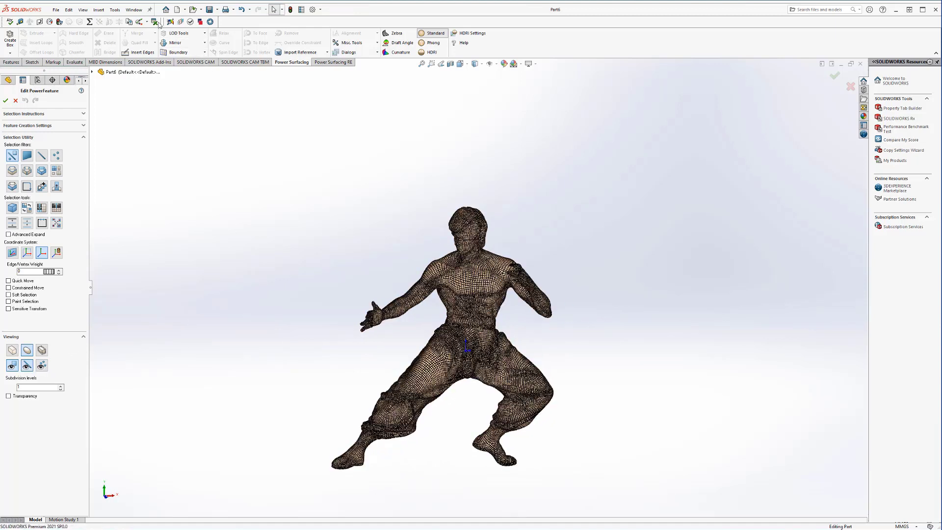
# Import a reference mesh into the current document with its import units set to Meters.
pyautogui.click(115, 9)
pyautogui.moveTo(168, 24)
pyautogui.moveTo(307, 40)
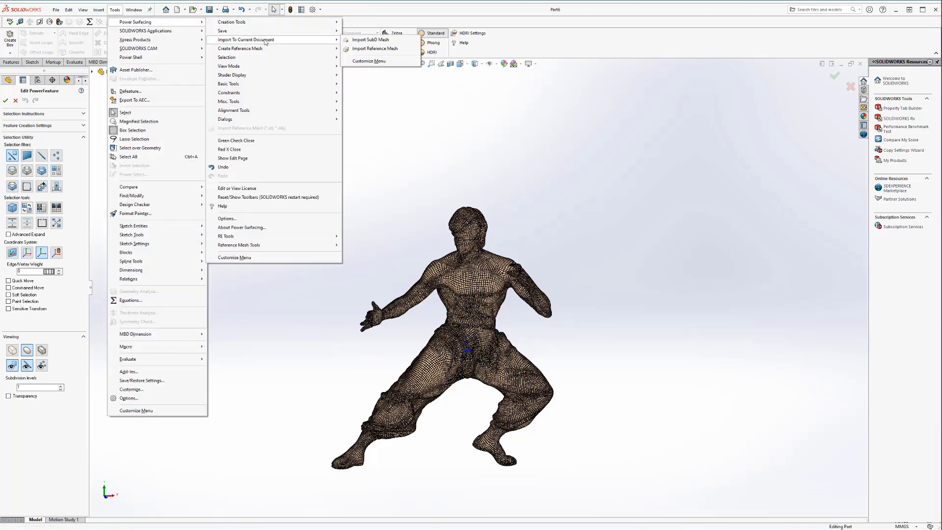
pyautogui.click(391, 49)
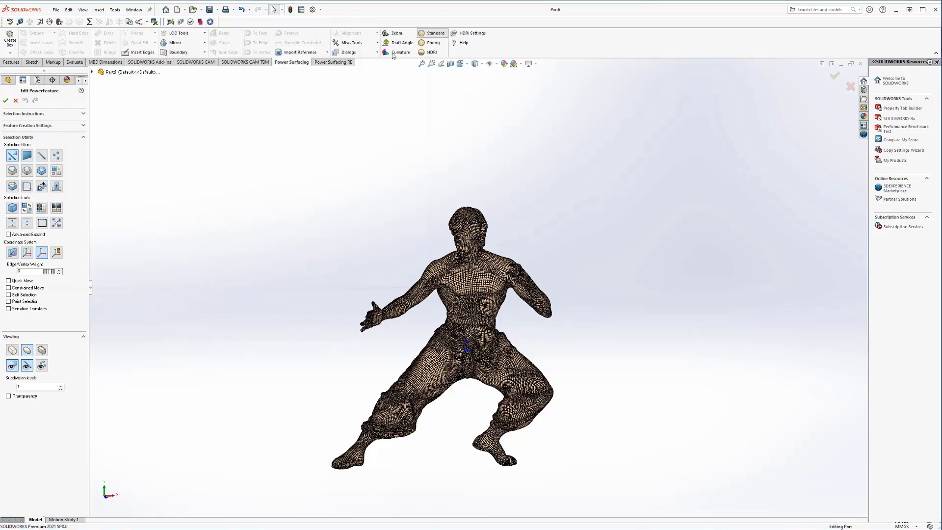
pyautogui.click(168, 77)
pyautogui.doubleClick(169, 77)
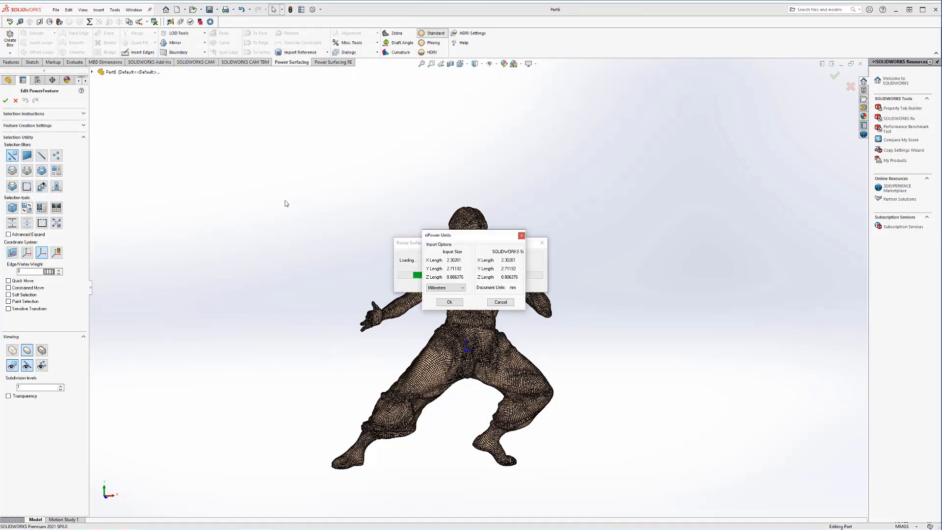
pyautogui.click(444, 288)
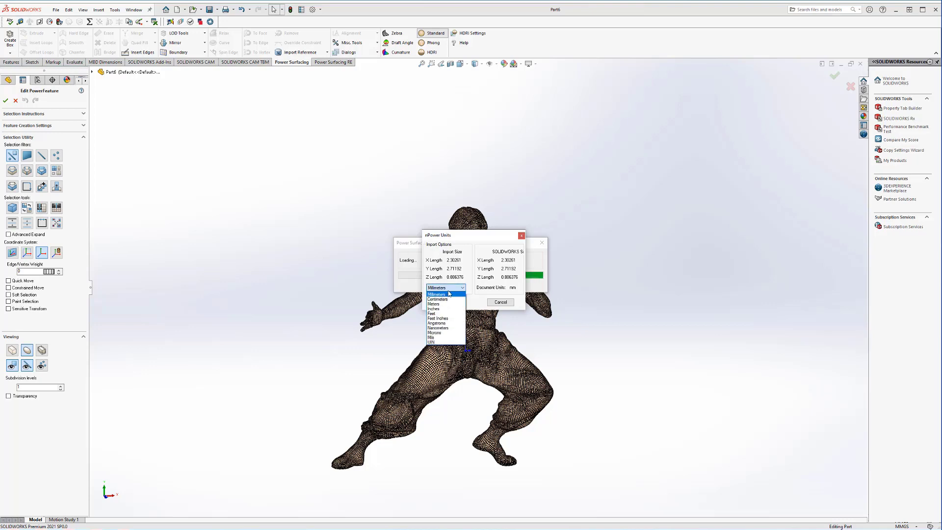
pyautogui.click(439, 304)
pyautogui.click(444, 304)
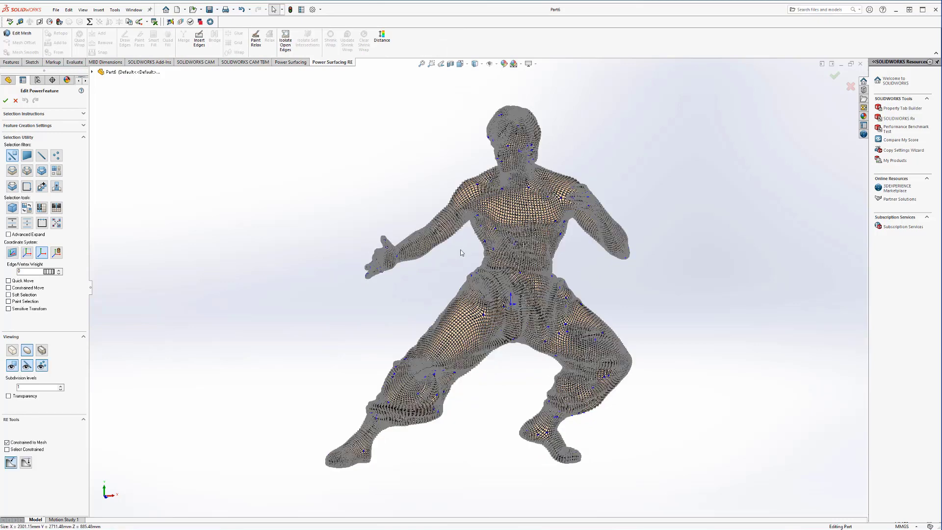
# Select all vertices of the figure, constrain them to the reference mesh, and clear the selection.
pyautogui.moveTo(302, 79); pyautogui.dragTo(676, 489)
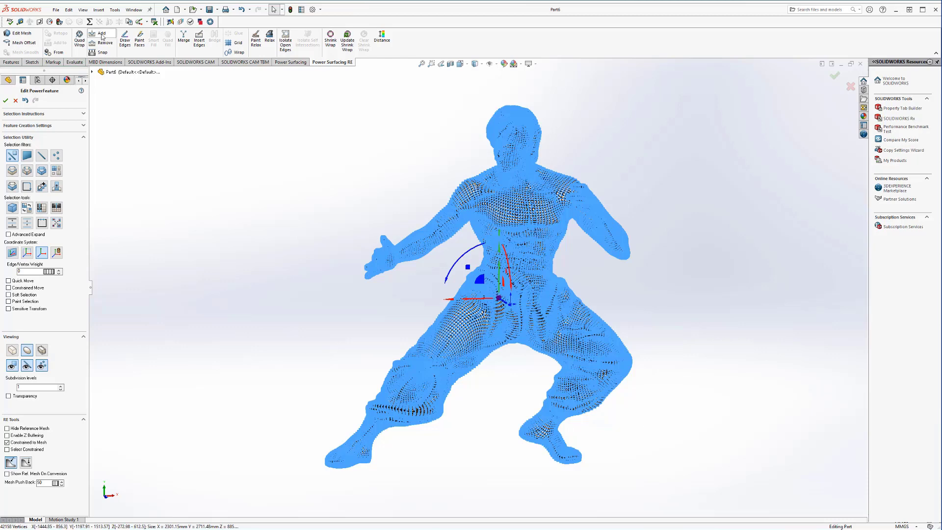
pyautogui.click(398, 195)
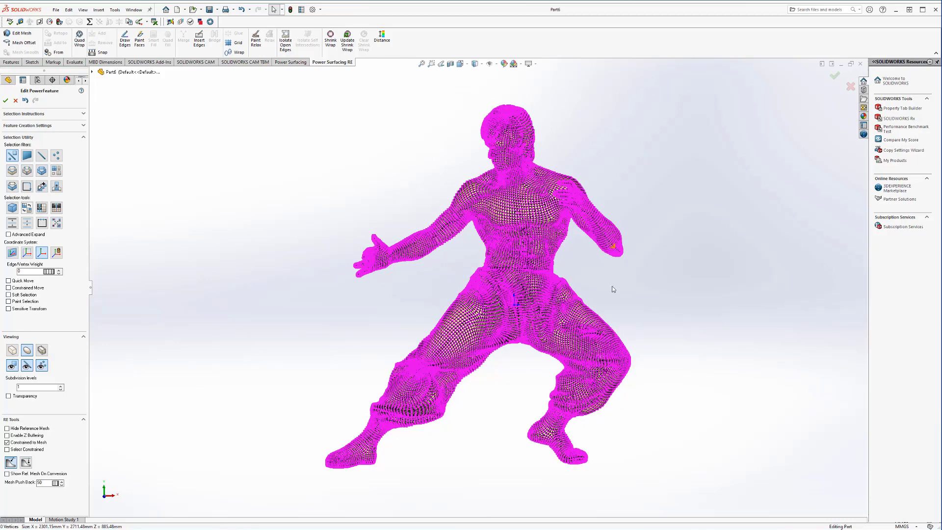
# Hide the vertices and edges of the constrained mesh and inspect the smooth figure.
pyautogui.click(42, 367)
pyautogui.click(30, 368)
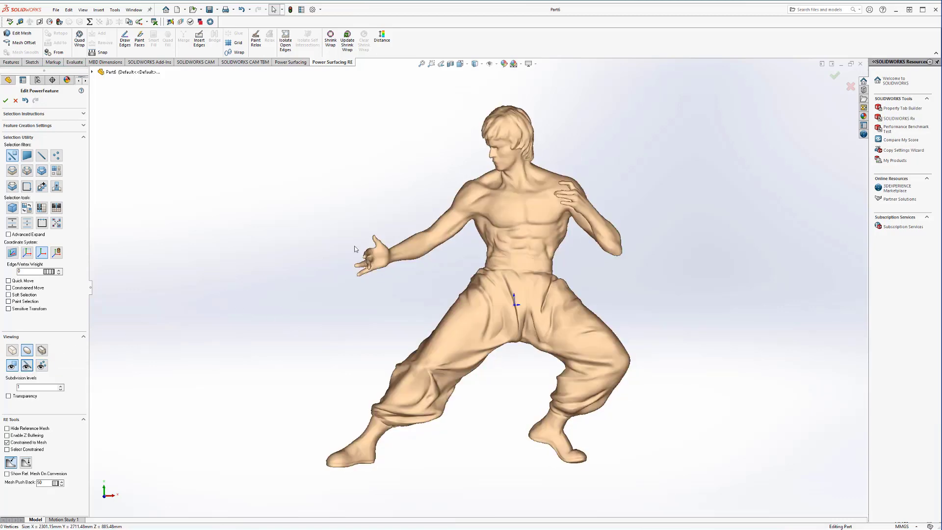
pyautogui.scroll(-2, 471, 236)
pyautogui.scroll(3, 475, 205)
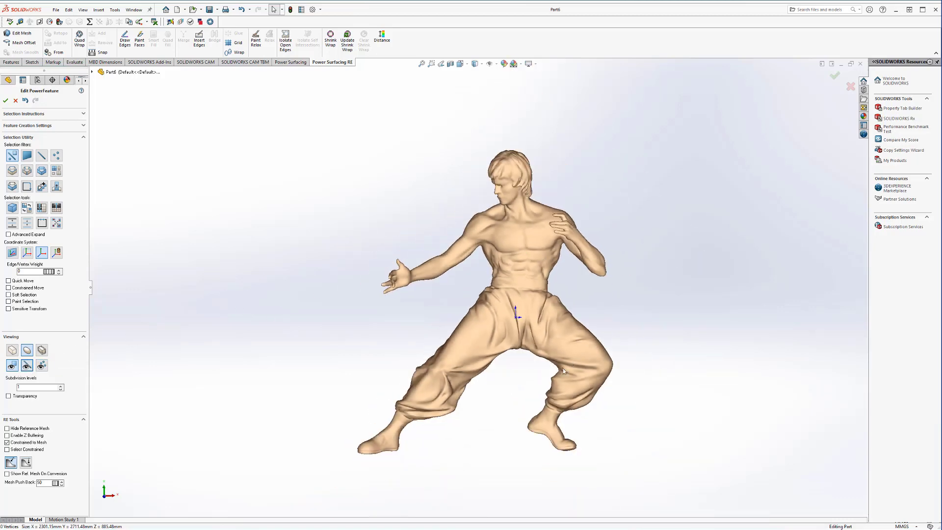
pyautogui.scroll(-1, 554, 371)
# Shrink-wrap the SubD mesh onto the reference mesh using Default Shrink Wrap output with Optimization turned off.
pyautogui.click(330, 40)
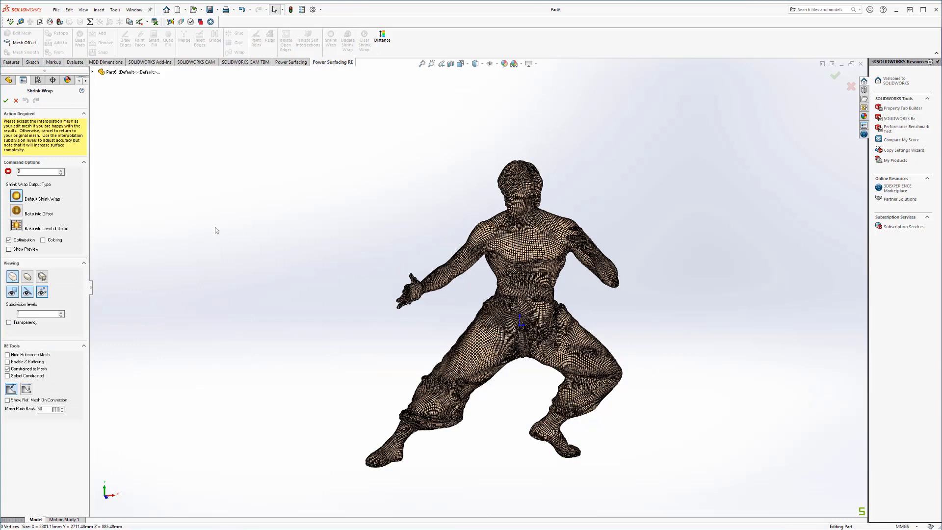
pyautogui.click(14, 239)
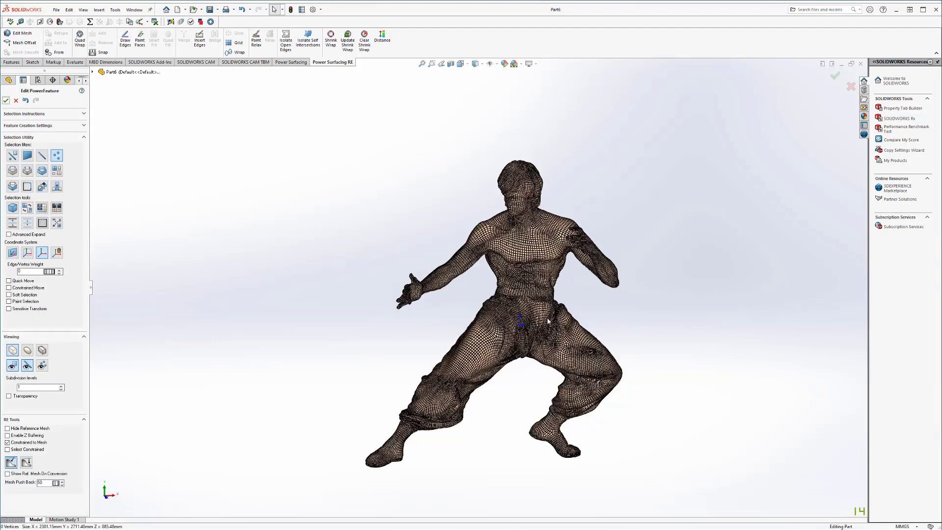
# Convert the shrink-wrapped mesh into a PowerFeature body with Medium quality and the Precise NURBS type.
pyautogui.click(50, 124)
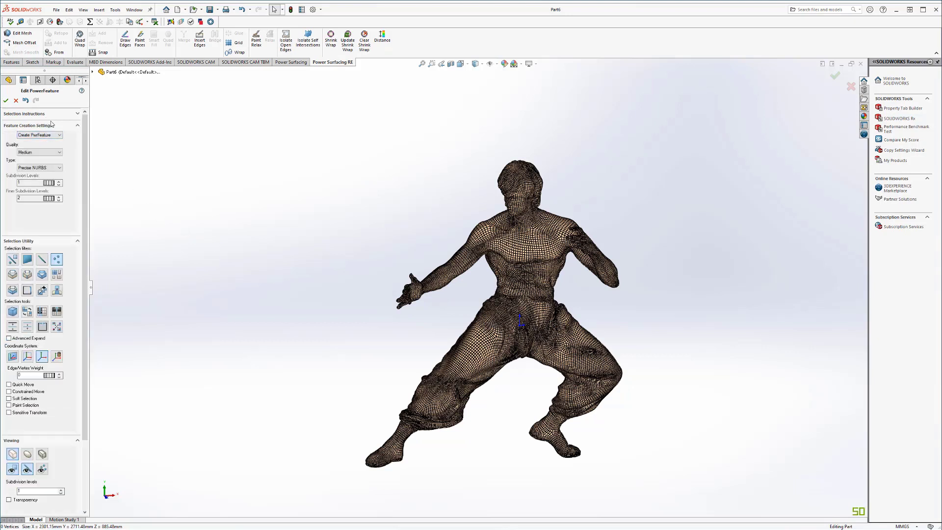
pyautogui.click(52, 126)
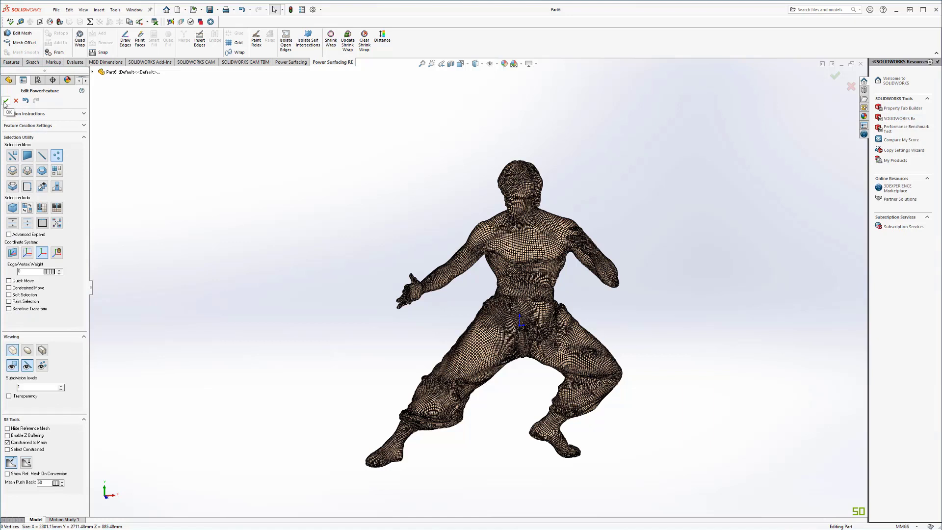
pyautogui.click(6, 101)
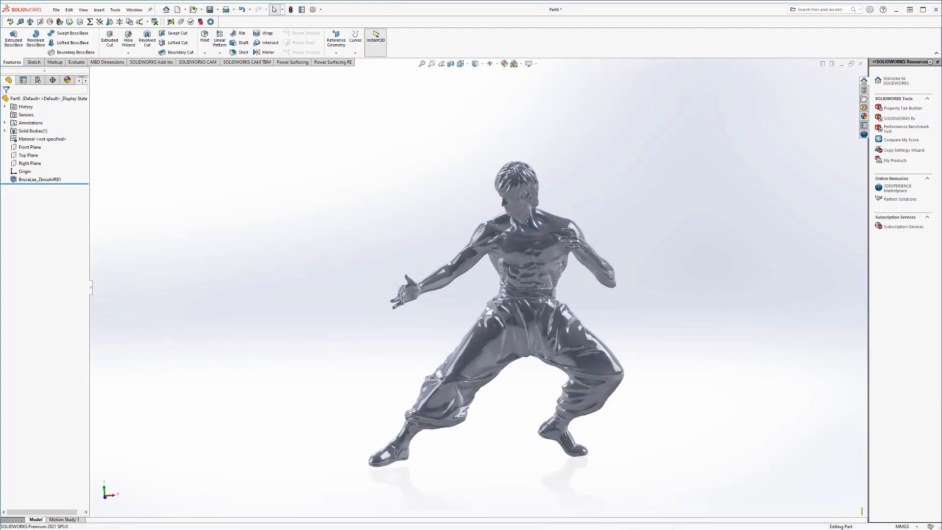
# Show the converted NURBS figure in the Shaded With Edges display style.
pyautogui.moveTo(492, 241); pyautogui.dragTo(517, 234, button='middle')
pyautogui.click(476, 65)
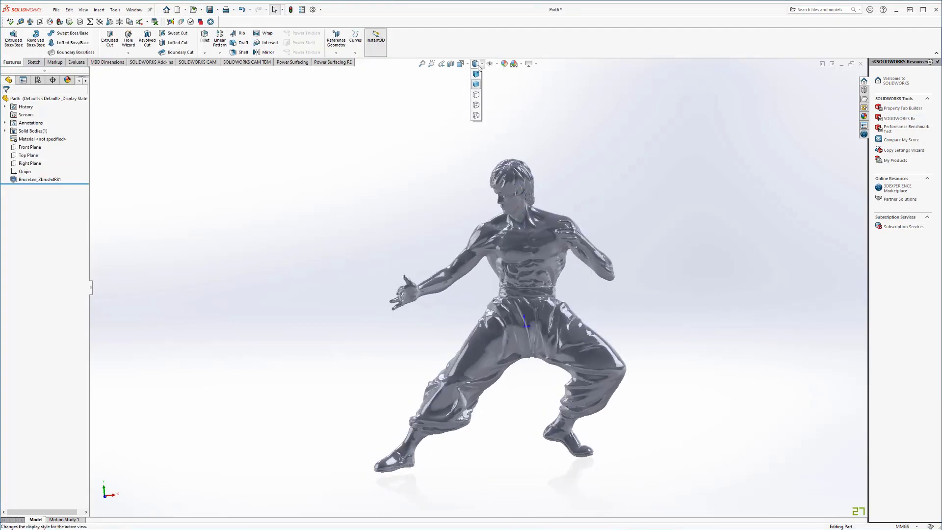
pyautogui.click(476, 75)
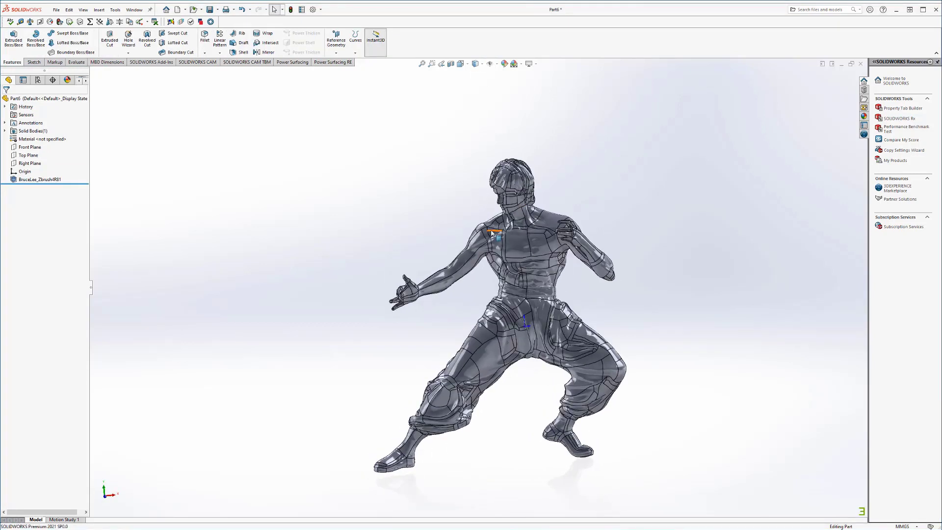